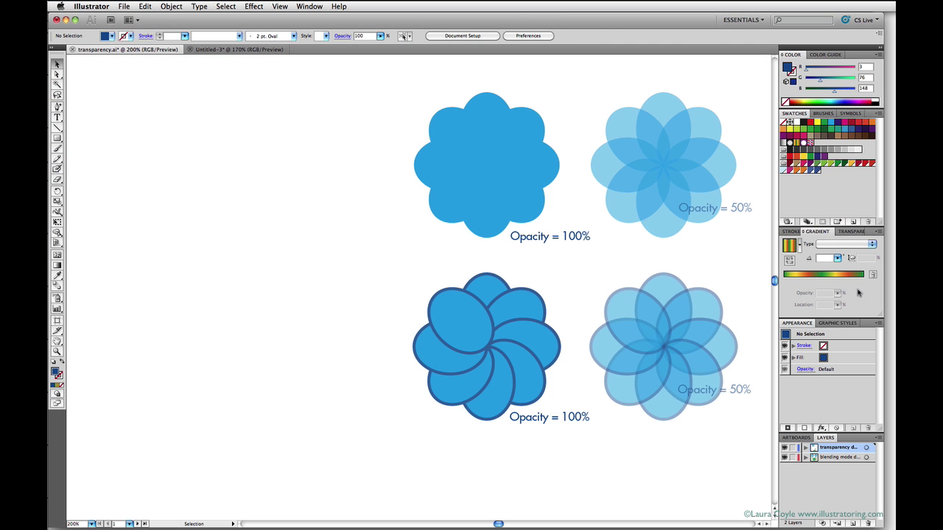
Bring the Transparency panel forward in the Stroke/Gradient panel group.
left_click(851, 232)
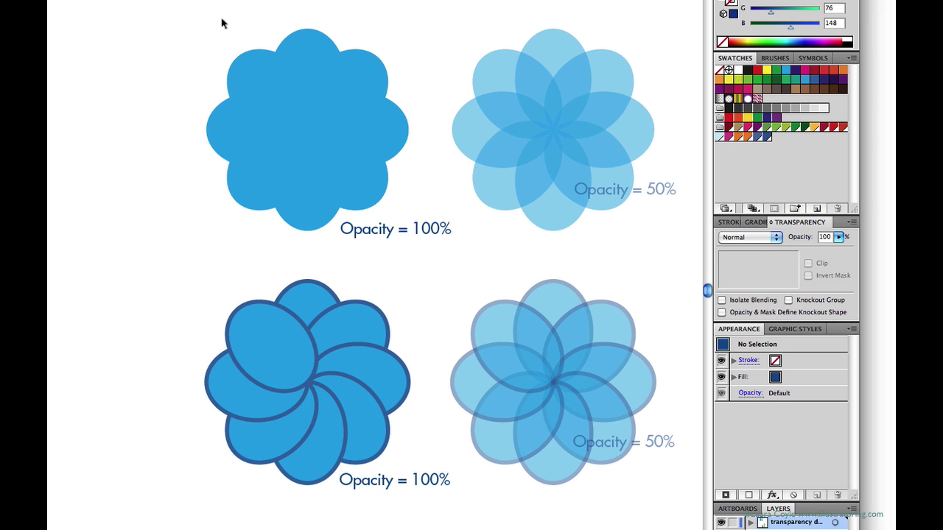
Select the solid top-left flower, then select a single petal of the 50% flower.
left_click_drag(208, 20, 436, 218)
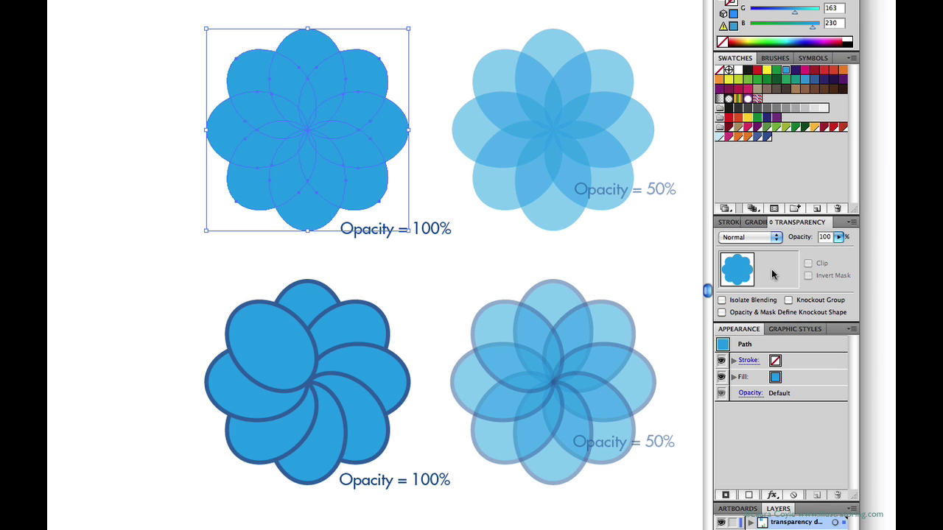
left_click_drag(457, 32, 493, 76)
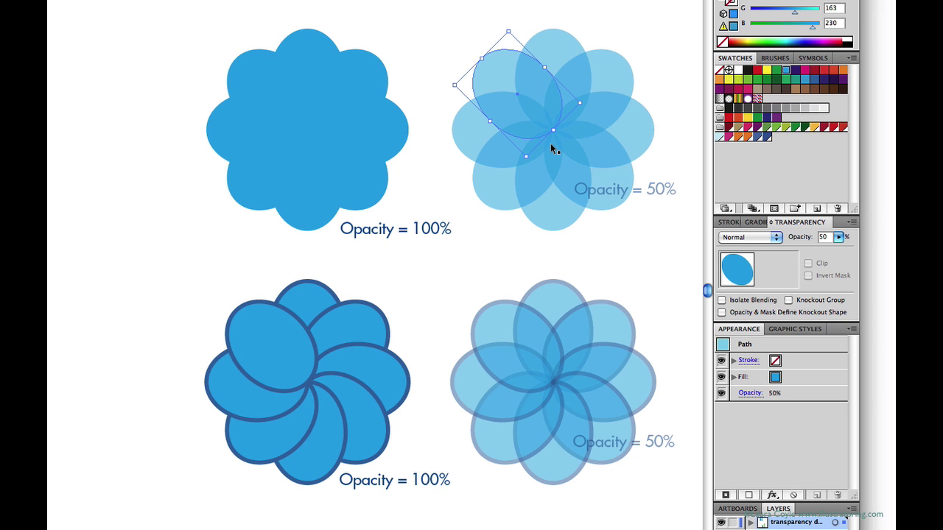
Drop the selected petal to 32% opacity, then select the 'Opacity = 50%' label.
left_click(838, 241)
mouse_move(807, 254)
left_mouse_down()
mouse_move(823, 254)
mouse_move(791, 254)
left_mouse_up()
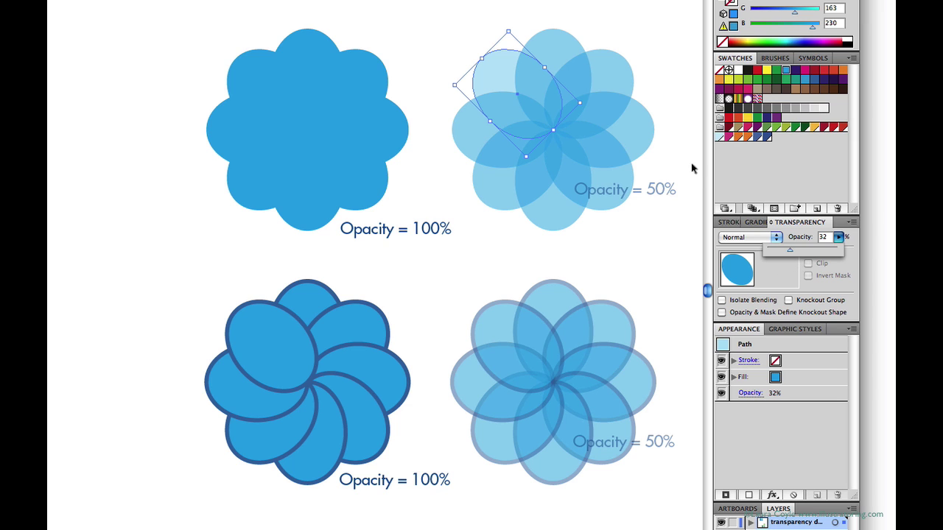
left_click(648, 210)
left_click(673, 193)
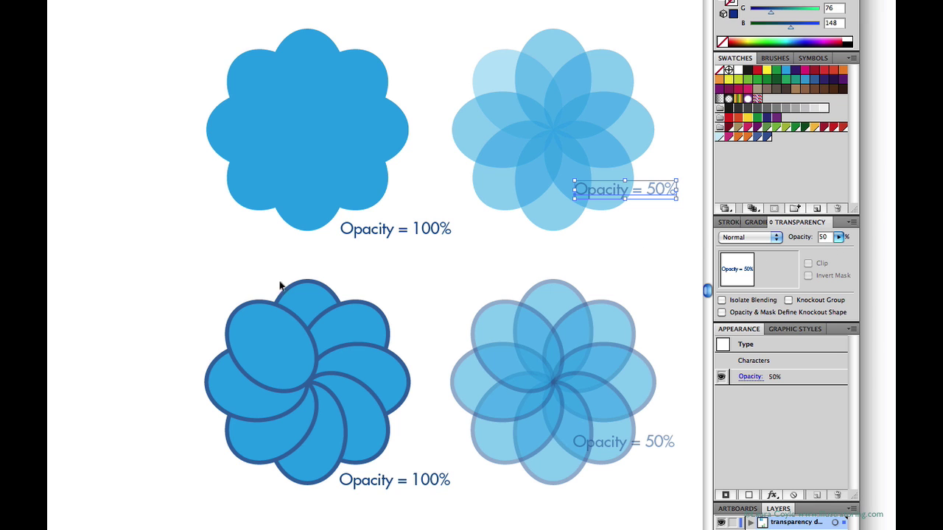
left_click(416, 297)
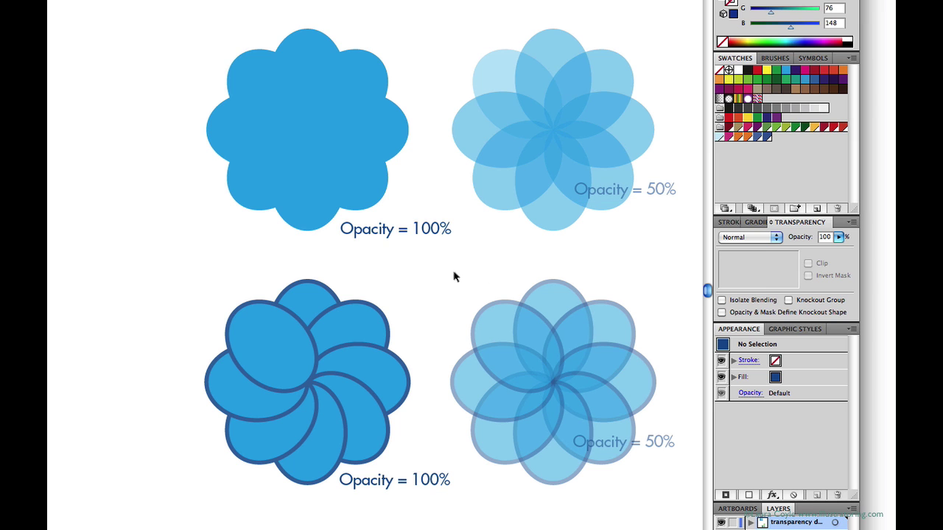
left_click_drag(454, 277, 662, 417)
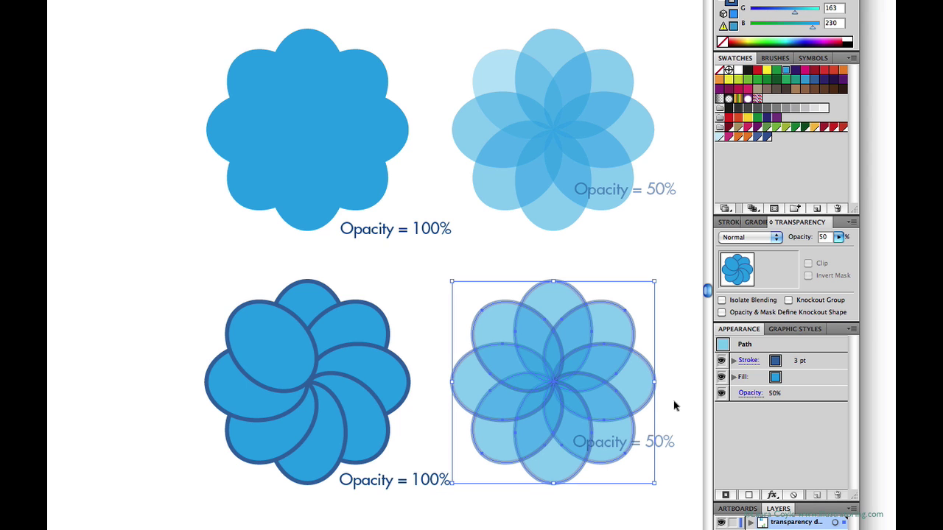
left_click(674, 406)
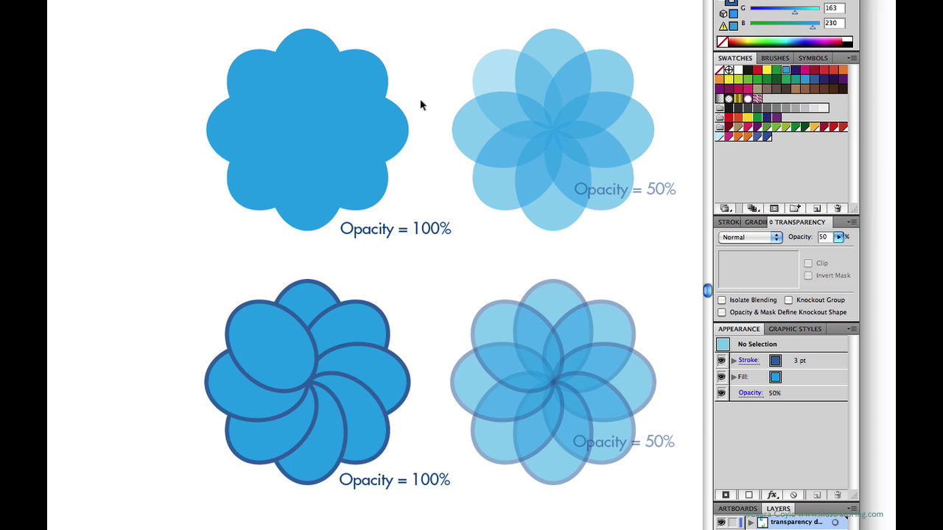
left_click_drag(423, 104, 399, 152)
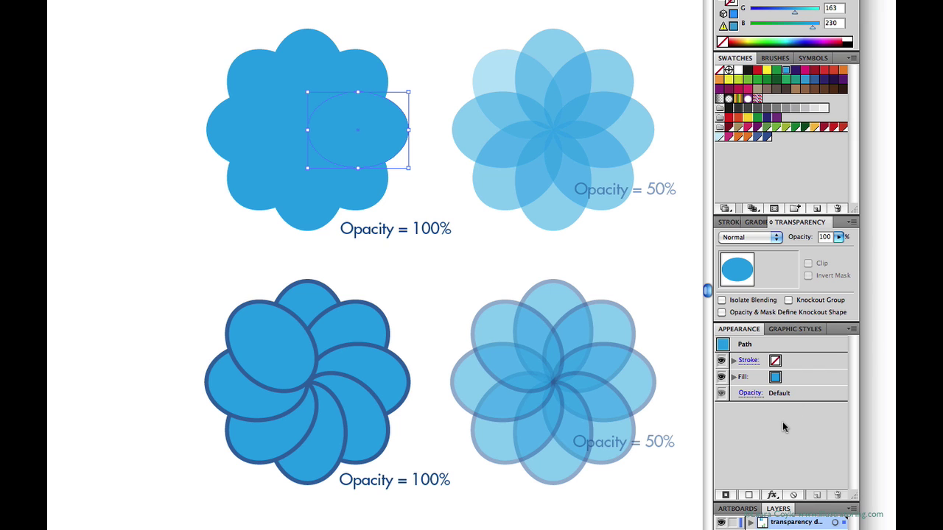
Fill a bottom-left flower petal with a pattern swatch, then the rainbow gradient swatch.
left_click(372, 324)
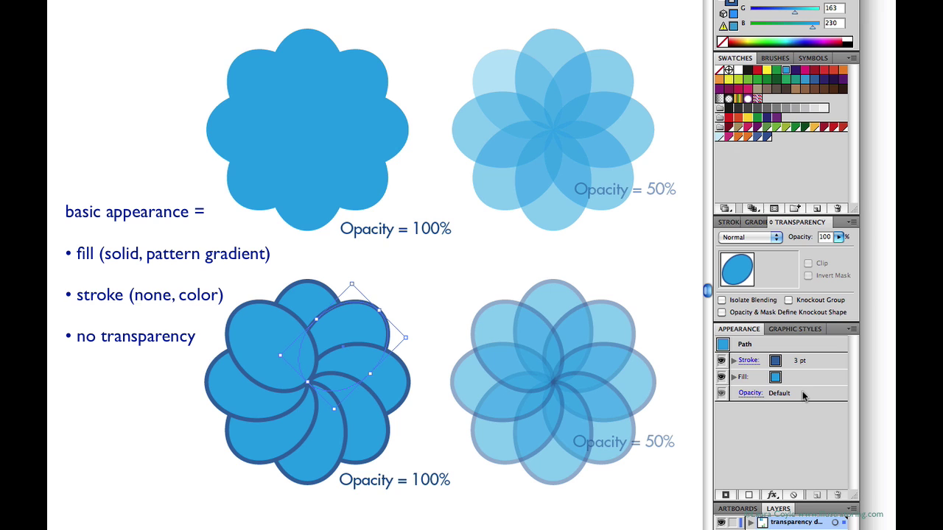
left_click(757, 99)
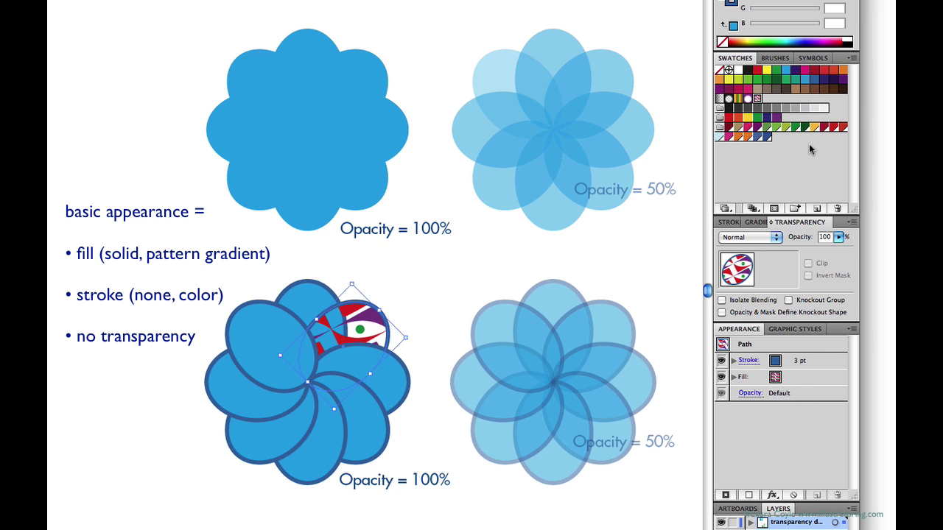
left_click(738, 98)
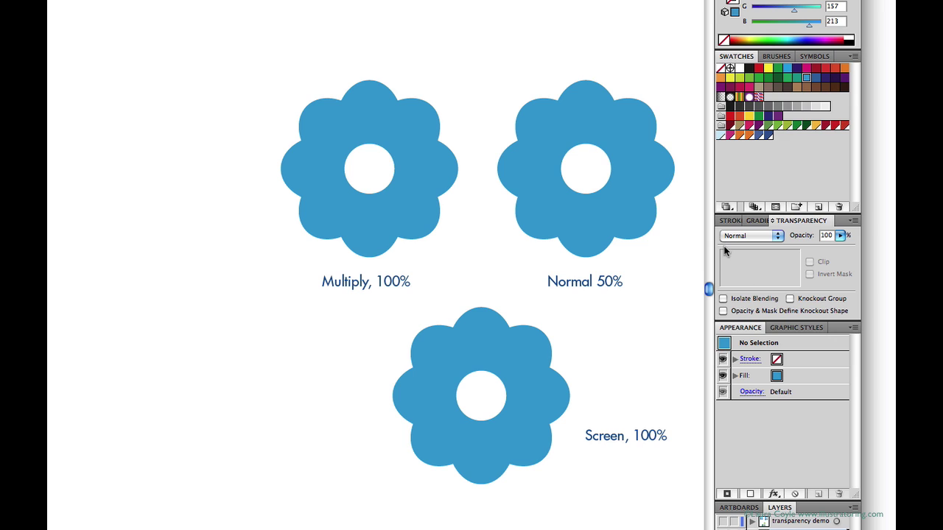
left_click(769, 236)
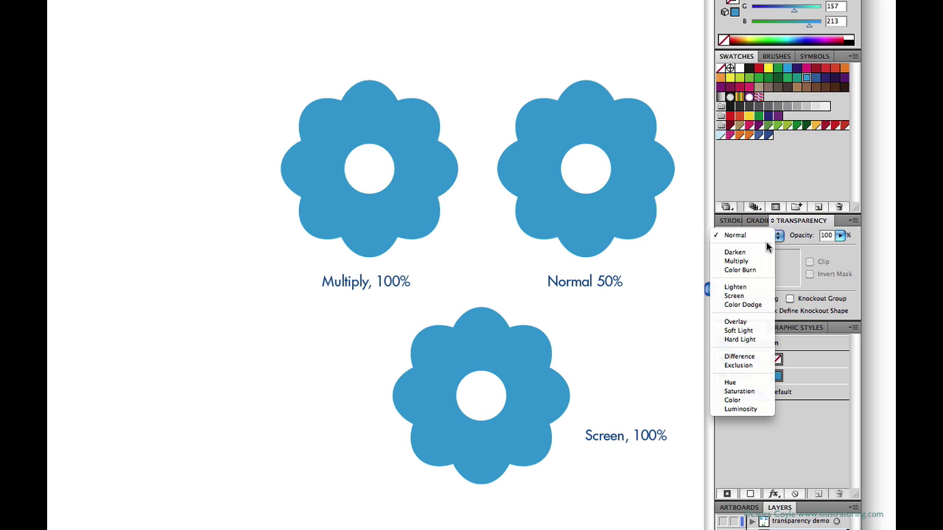
left_click(763, 238)
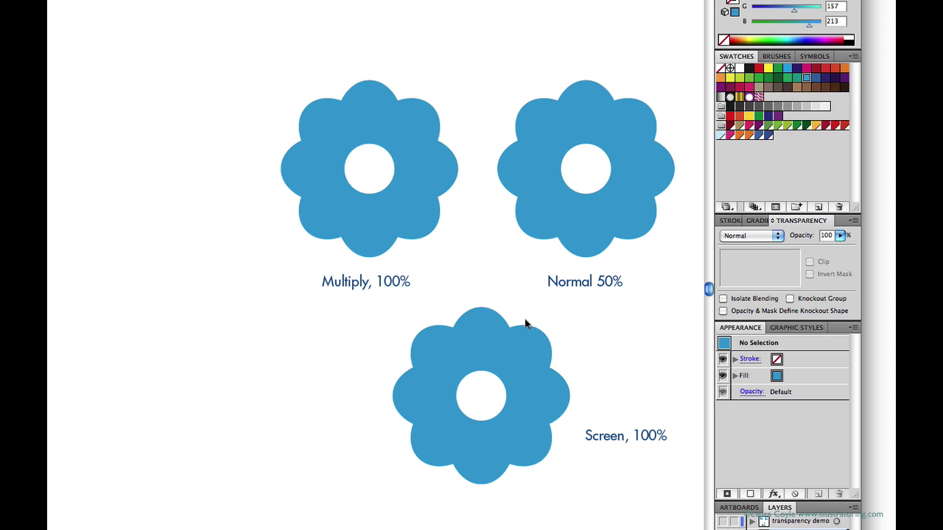
left_click(776, 237)
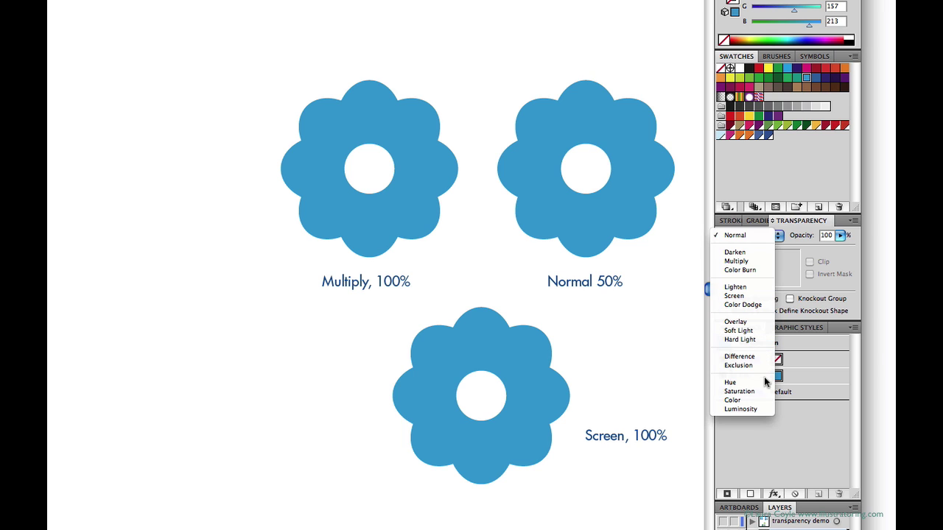
left_click(765, 427)
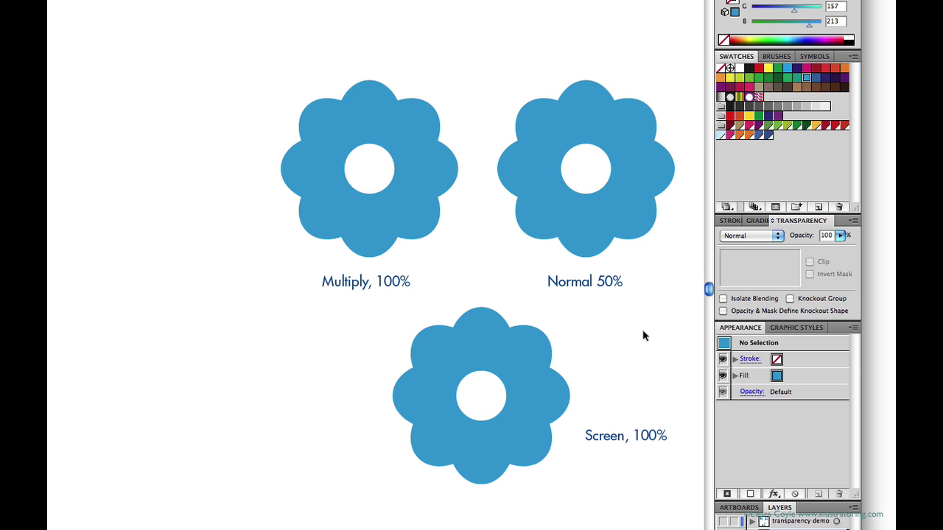
Set all paths of the left flower to Multiply blend mode.
left_click_drag(281, 59, 462, 253)
left_click(752, 236)
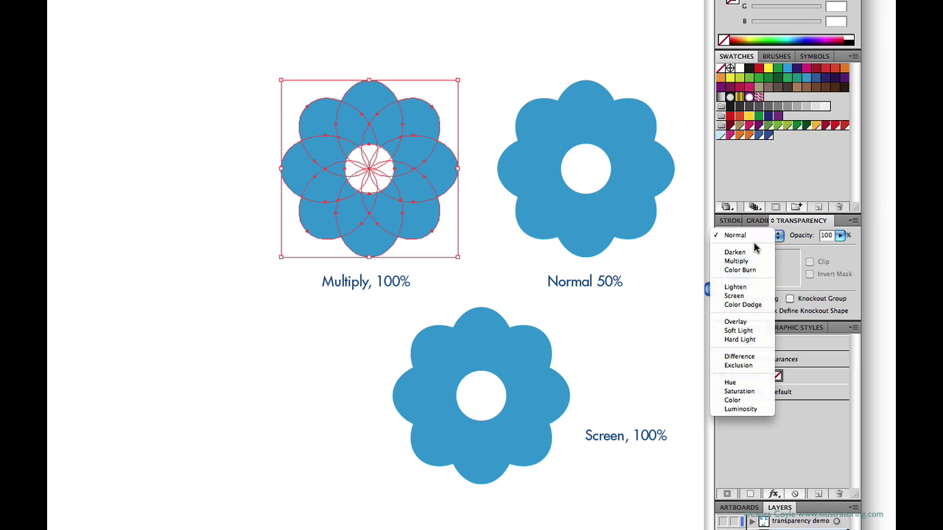
left_click(758, 263)
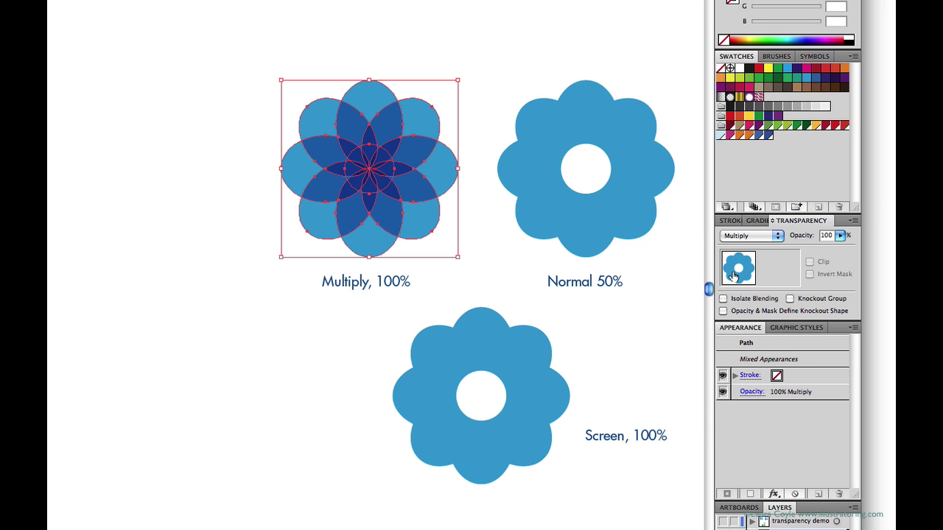
left_click(444, 250)
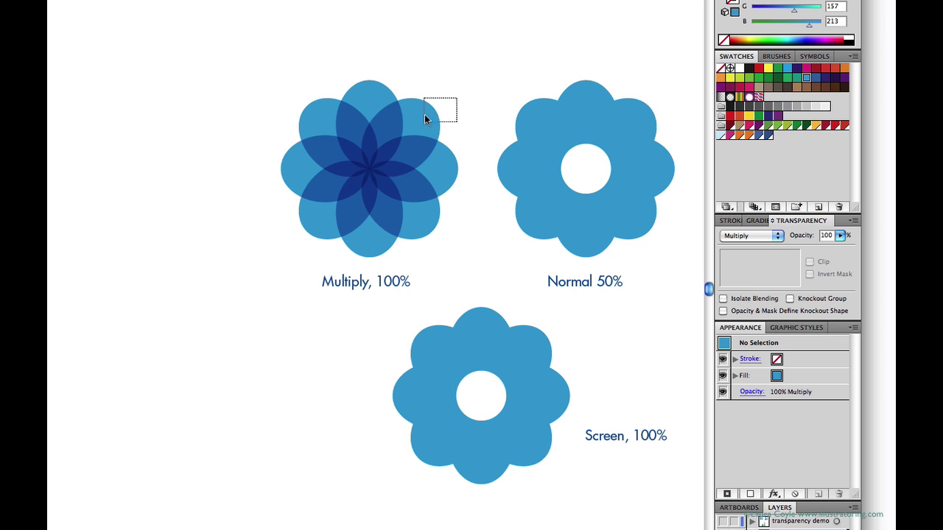
Fill one petal of the Multiply flower with yellow.
left_click_drag(424, 116, 424, 118)
left_click(768, 67)
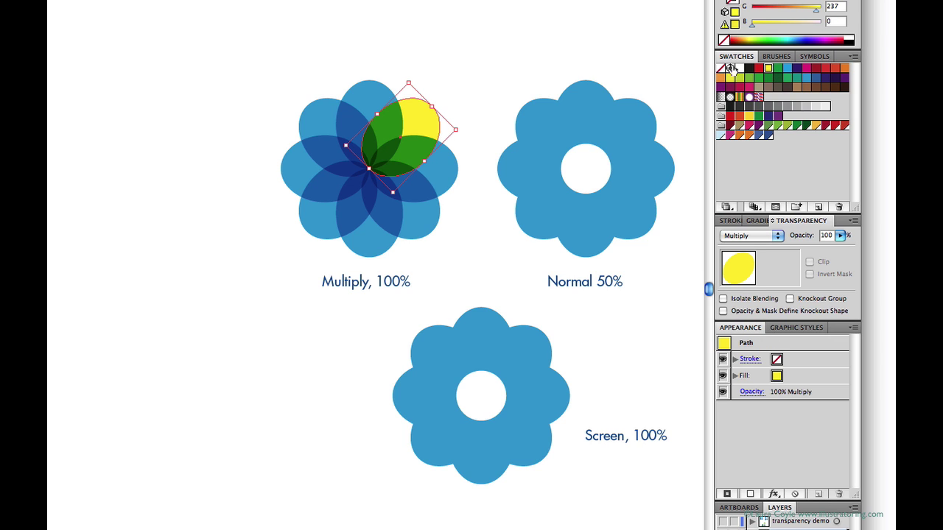
left_click(465, 123)
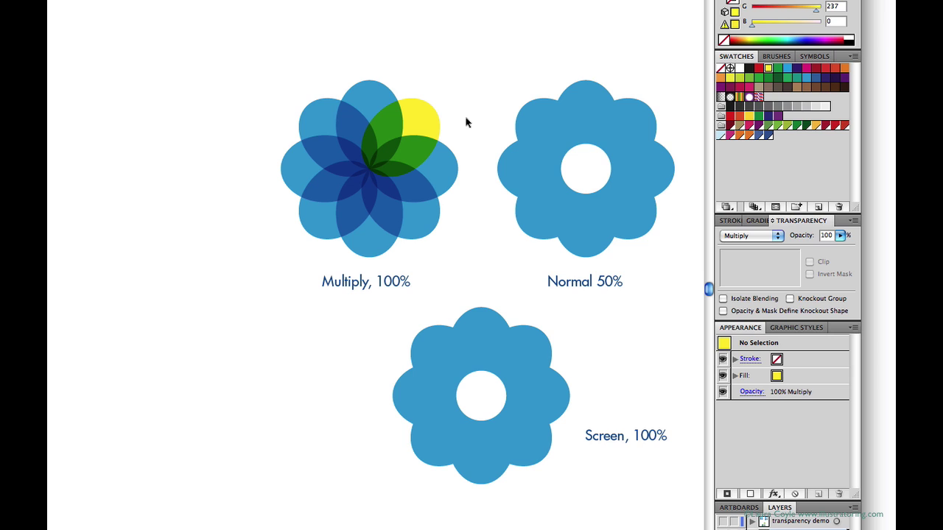
Set the Multiply flower's top blue petal to 50% opacity.
left_click(374, 105)
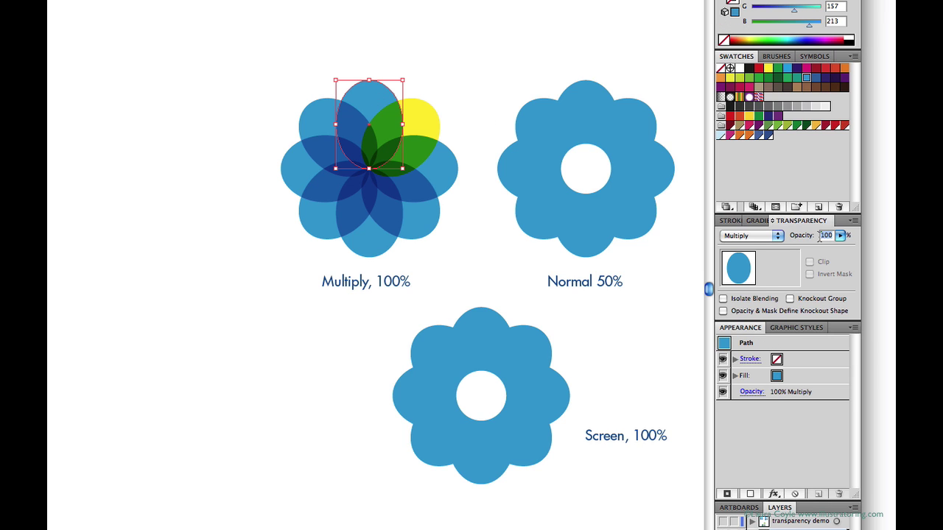
type("50")
key("Return")
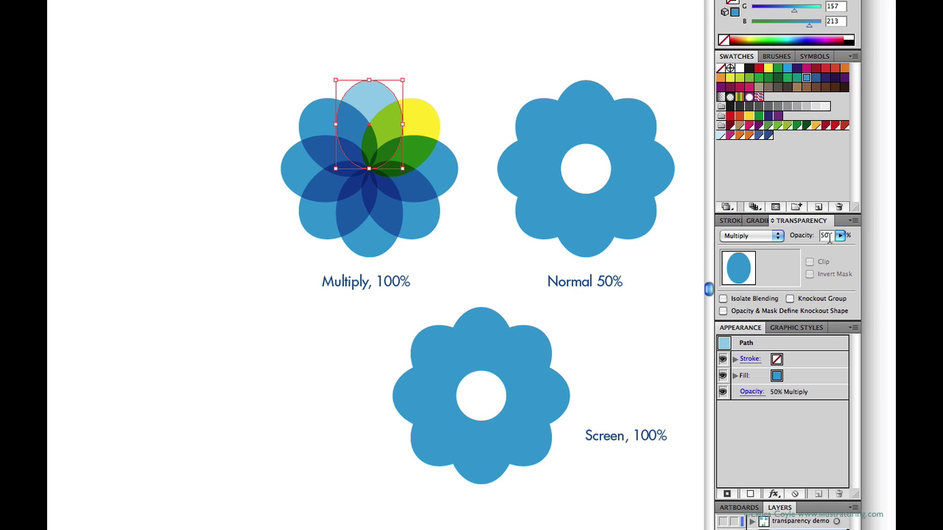
left_click(489, 98)
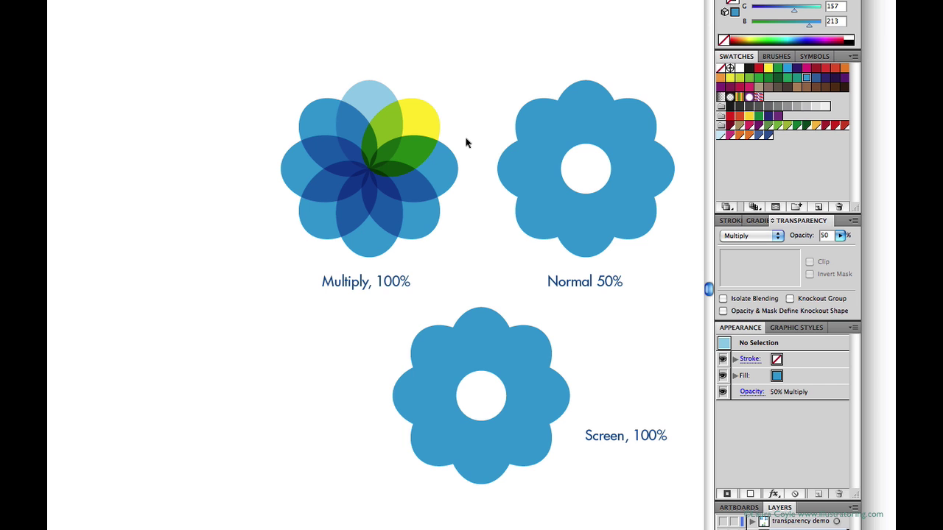
key("ctrl+y")
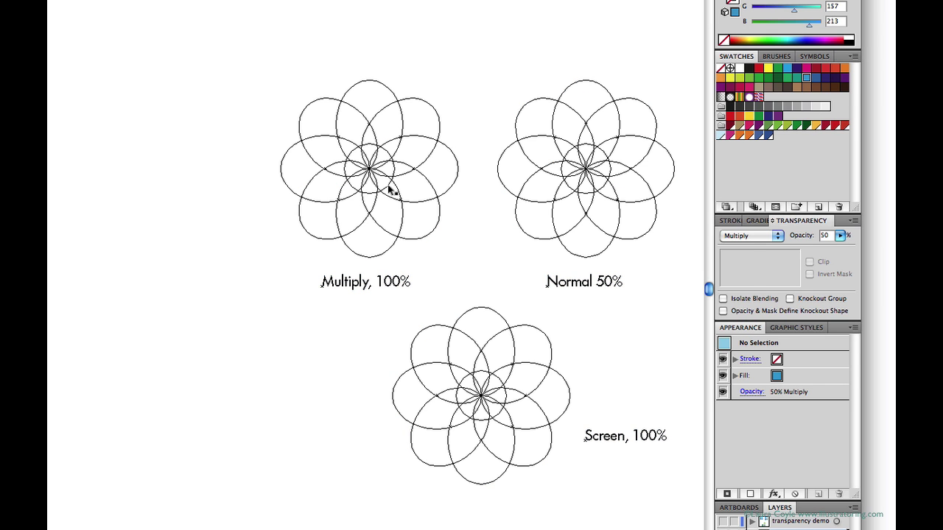
left_click(391, 175)
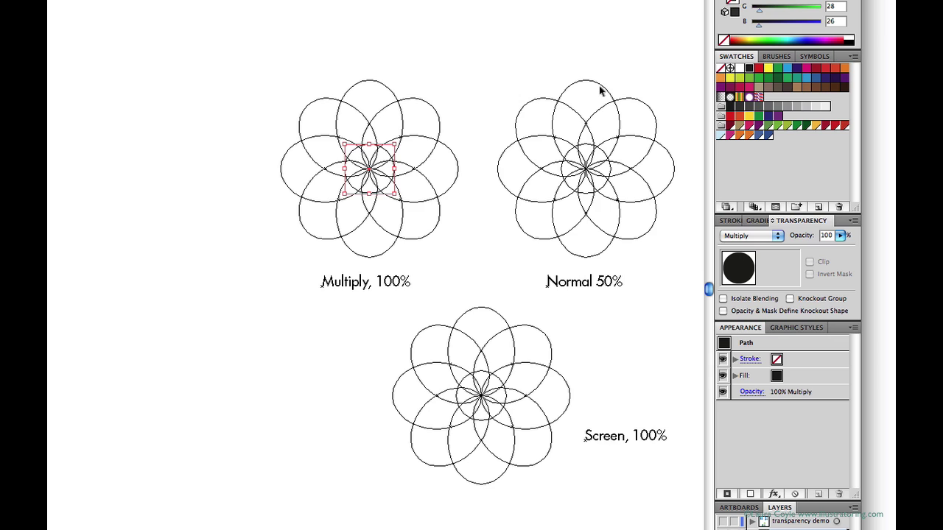
key("ctrl+shift+b")
key("ctrl+y")
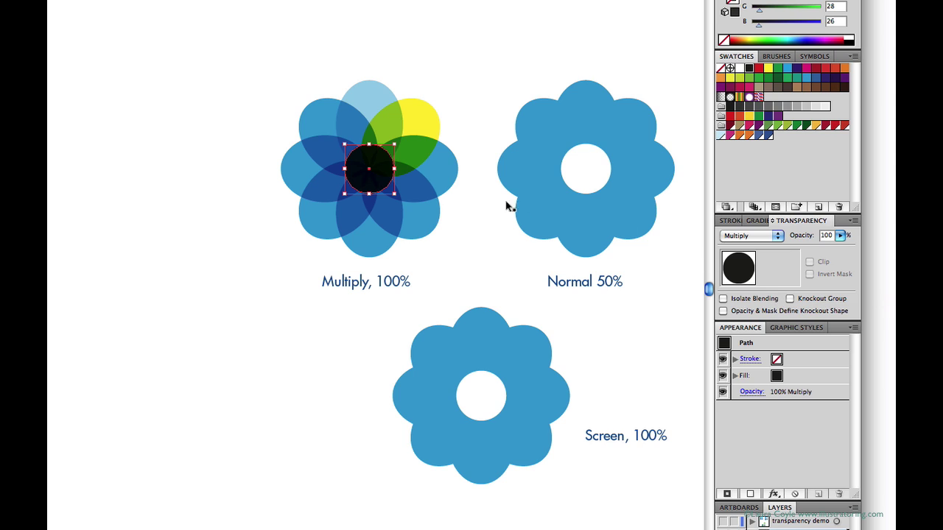
left_click(461, 216)
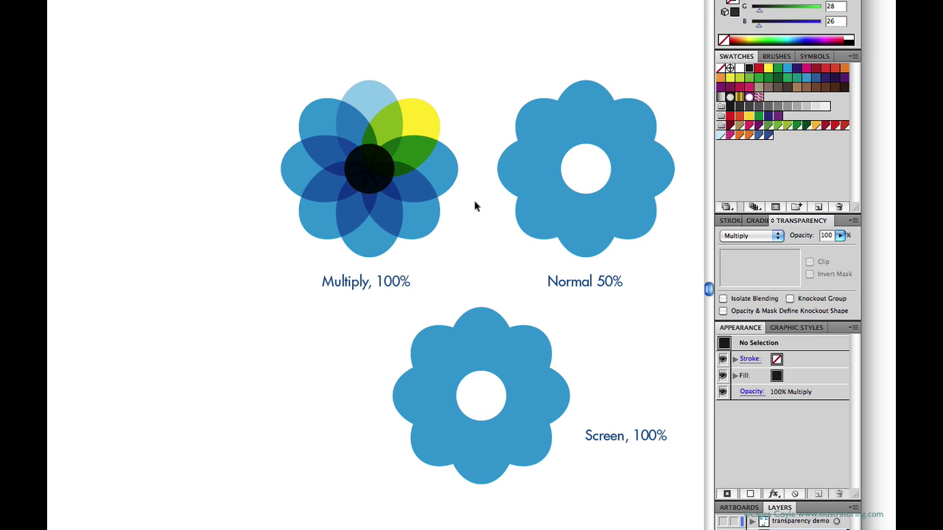
Set every shape of the Normal 50% flower to 50% opacity.
left_click_drag(489, 59, 672, 264)
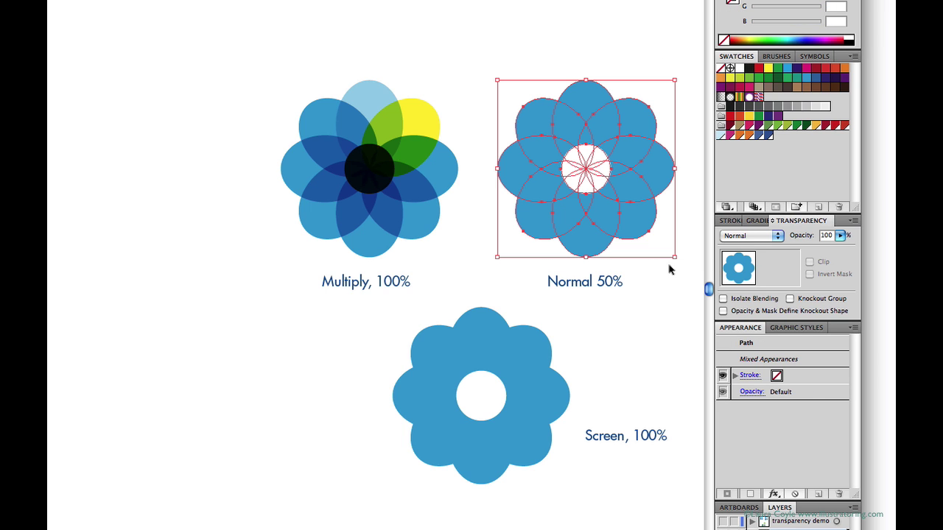
type("50")
key("Return")
left_click(659, 251)
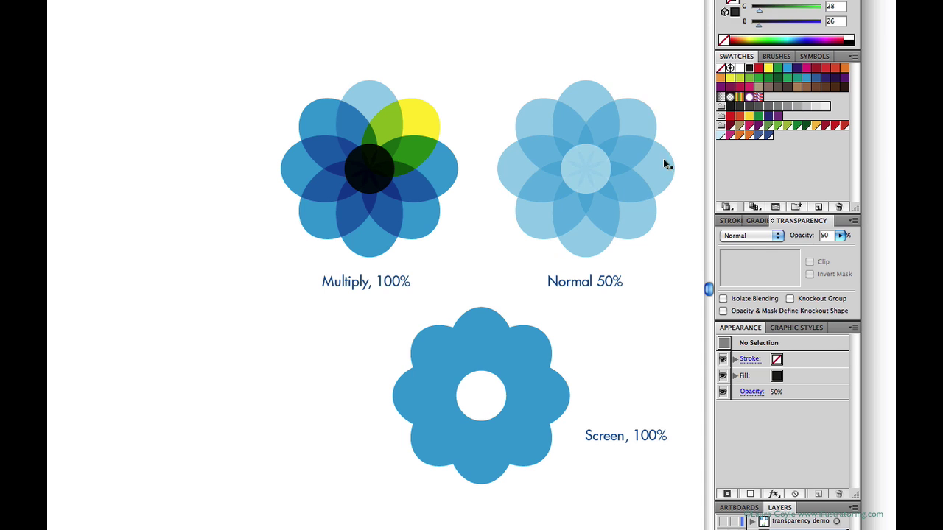
Colour the flower's upper-right petal yellow.
left_click(658, 120)
left_click(766, 70)
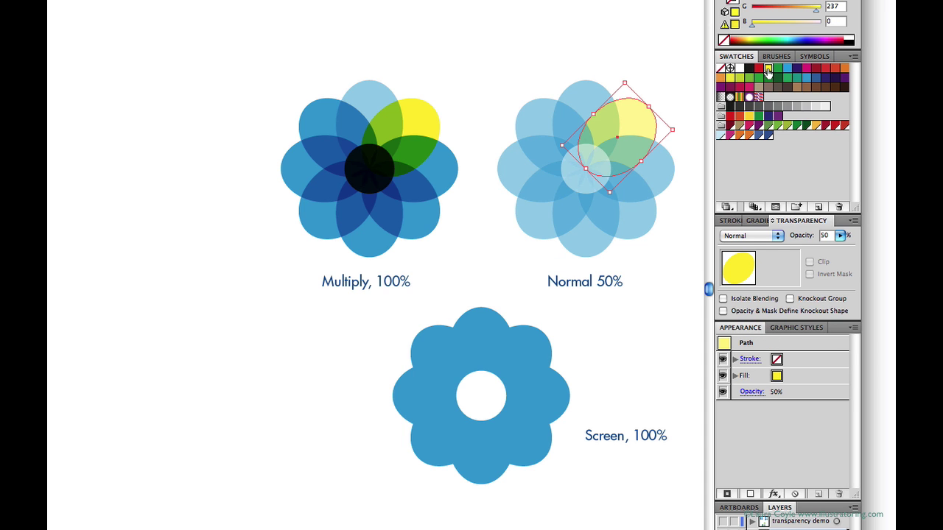
left_click(646, 88)
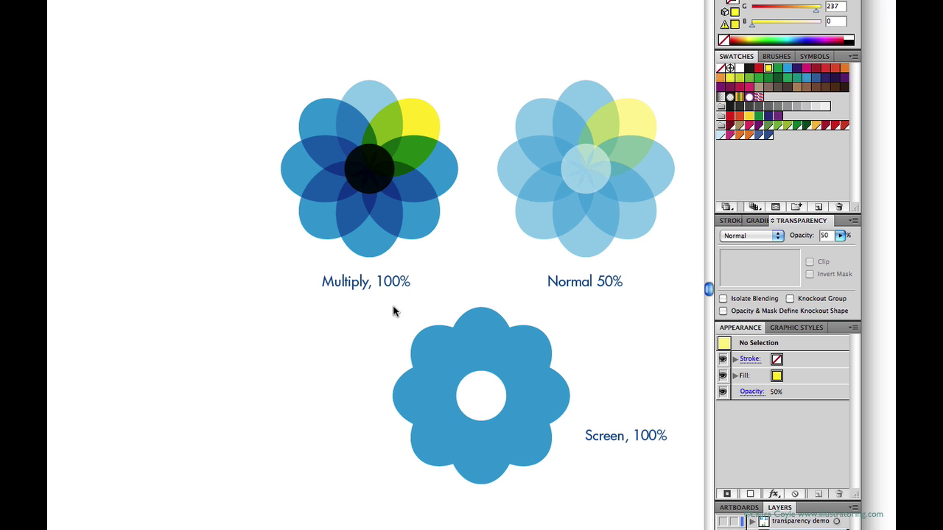
Switch all shapes of the bottom flower to Screen blend mode.
left_click_drag(393, 308, 553, 489)
left_click(759, 236)
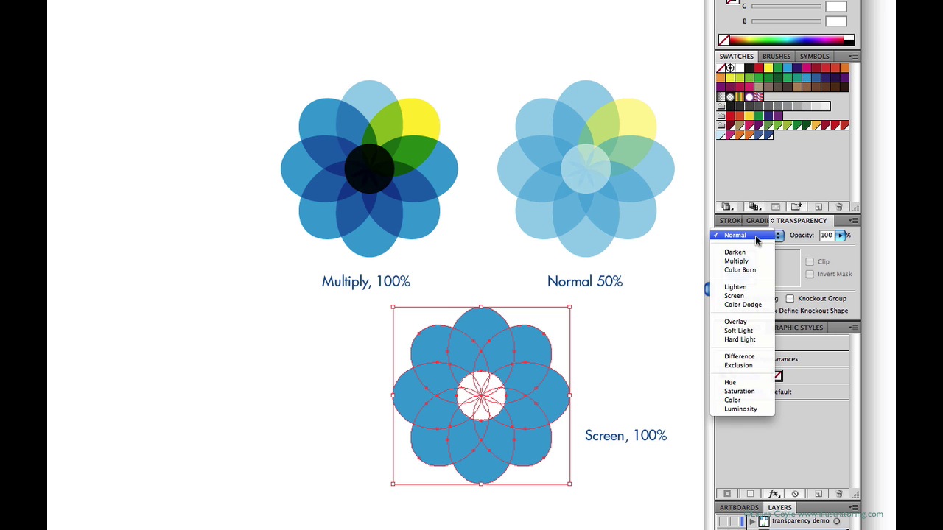
left_click(735, 295)
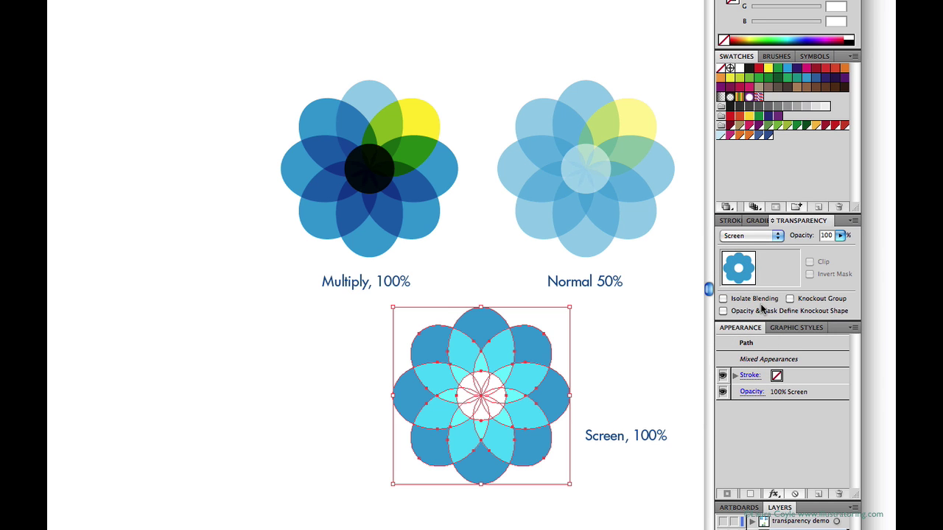
left_click(657, 361)
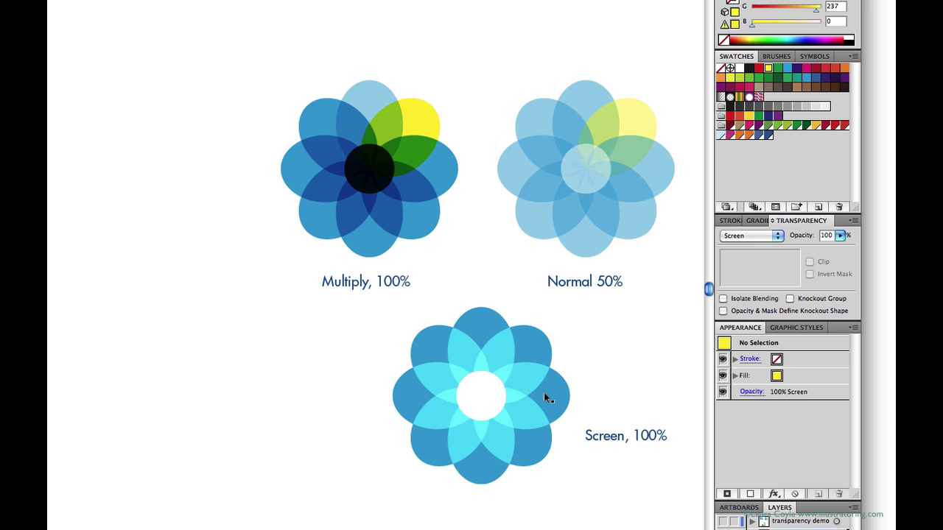
Fill the bottom flower's centre circle with black, then inspect a right-hand petal.
left_click(504, 397)
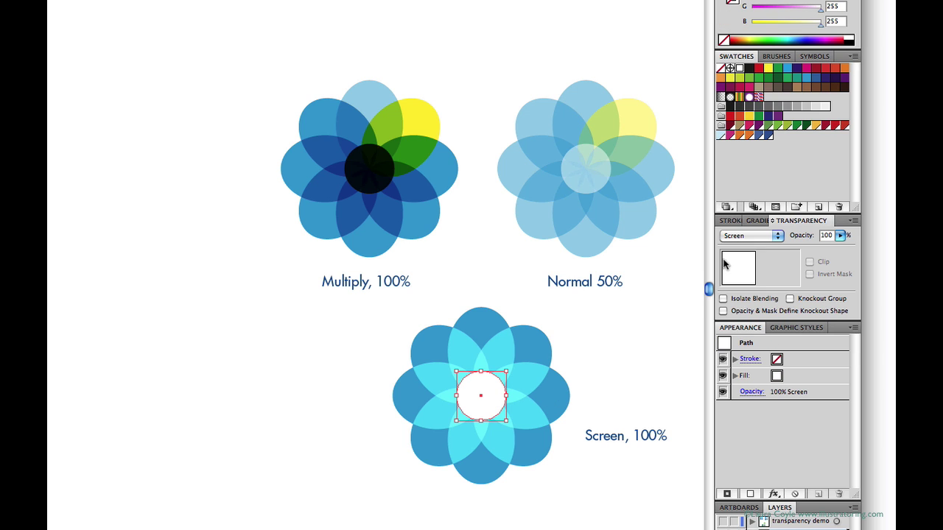
left_click(748, 70)
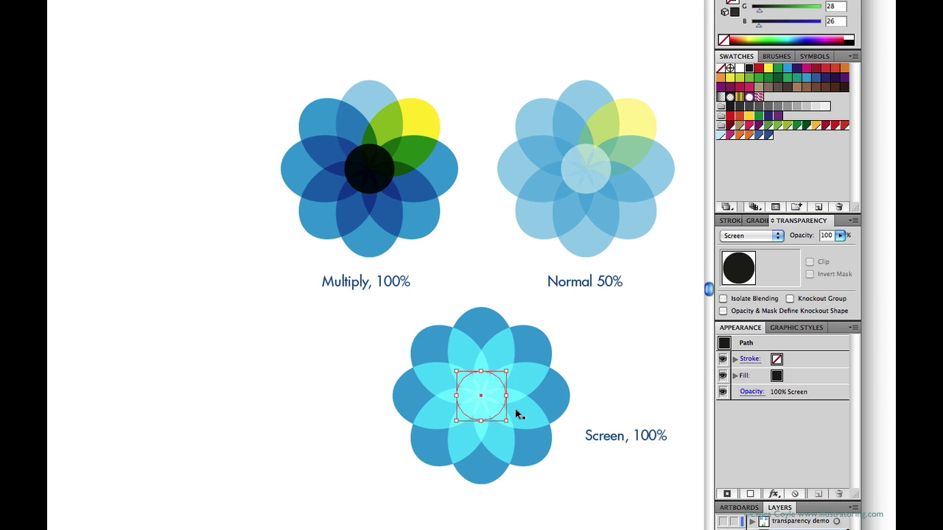
left_click(599, 372)
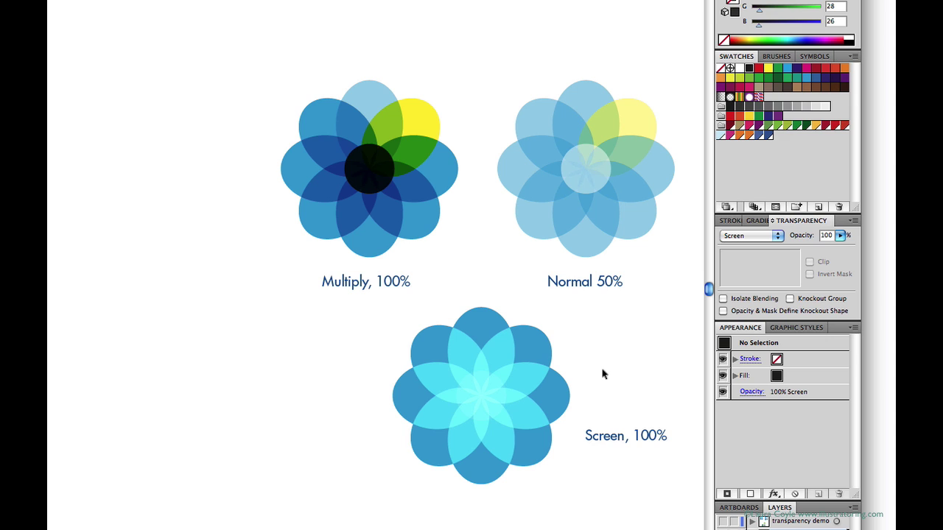
left_click(567, 399)
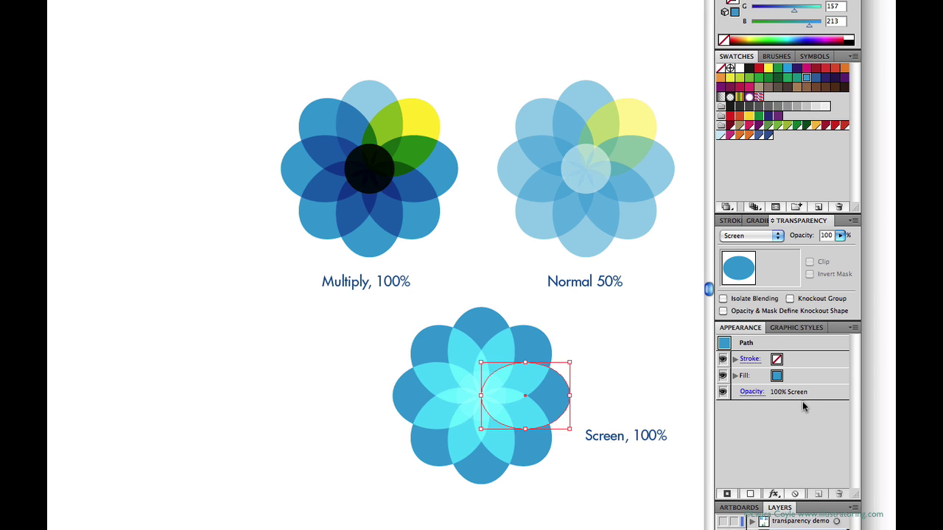
left_click(645, 402)
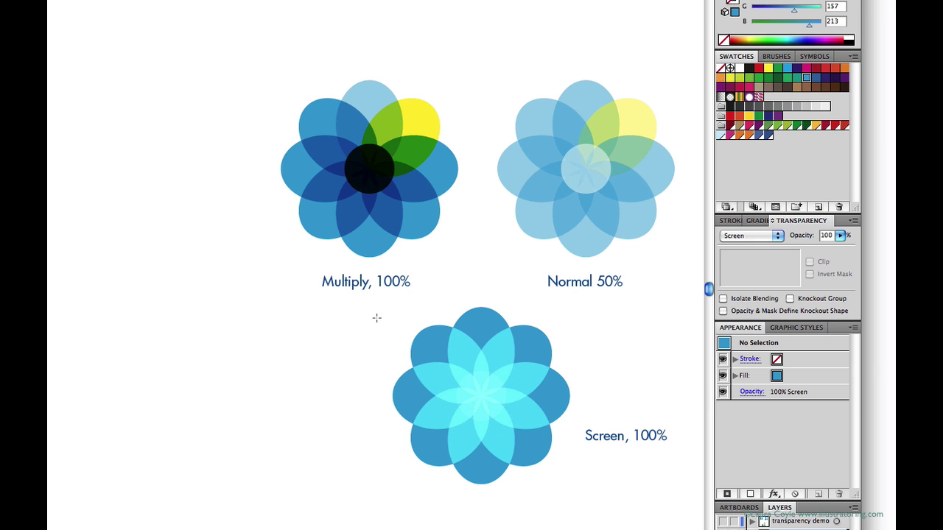
Draw a rectangle over the bottom flower with the rainbow stripe gradient at 44% opacity.
left_click_drag(329, 313, 668, 477)
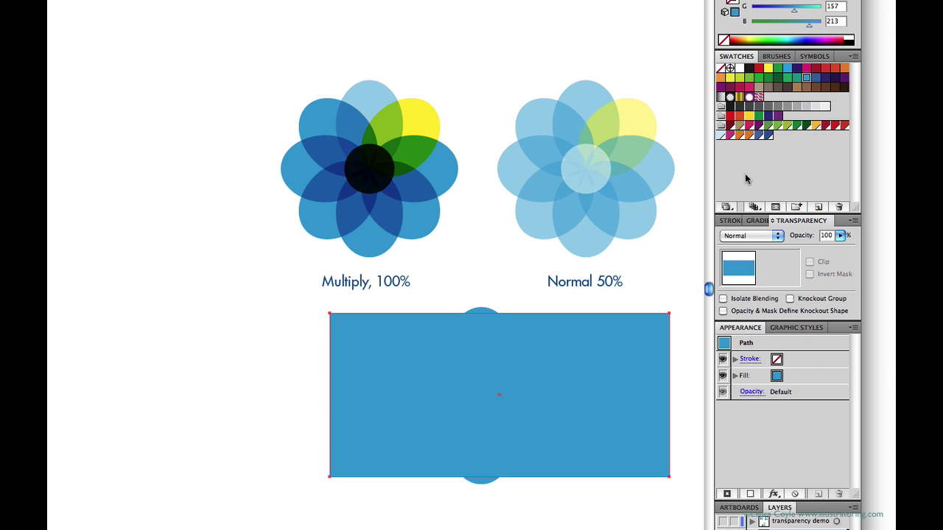
left_click(740, 97)
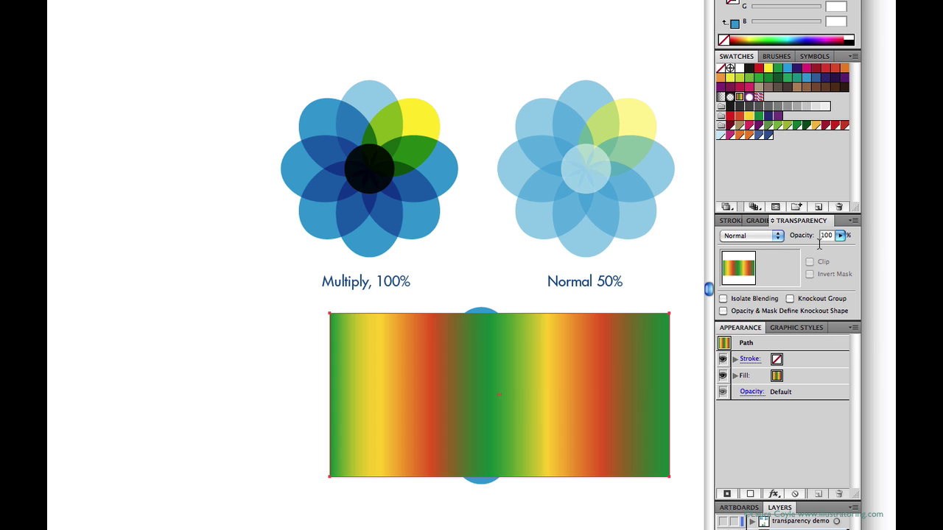
left_click(840, 236)
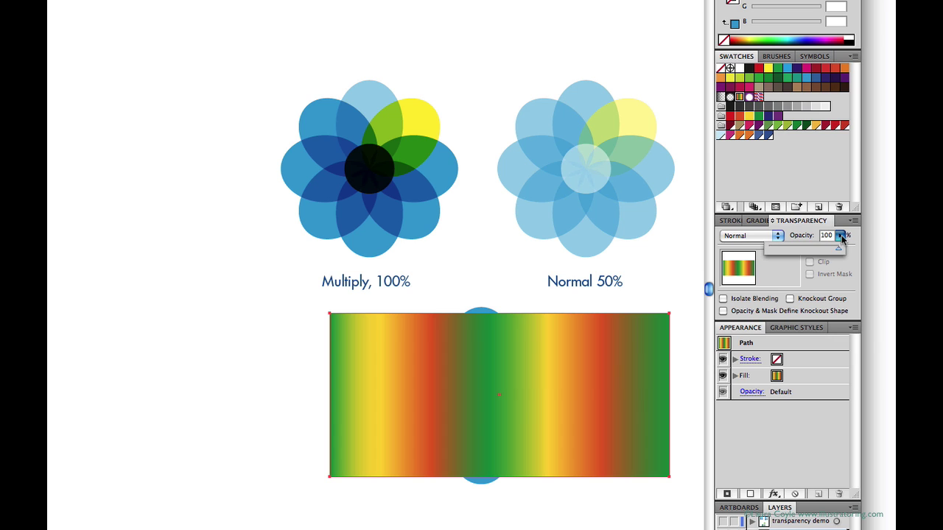
left_click_drag(842, 237, 800, 257)
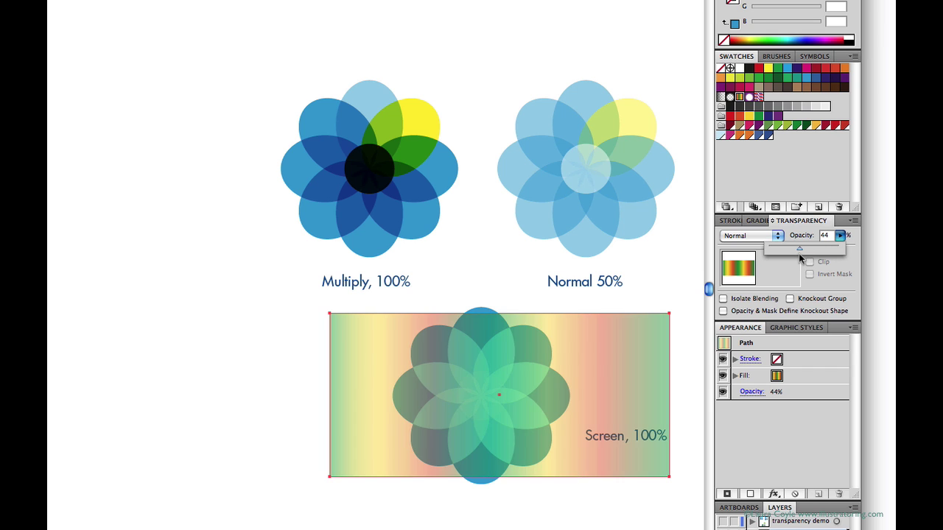
After trying Screen, switch the 44% rainbow rectangle's blend mode to Multiply, darkening the flower beneath.
left_click(743, 236)
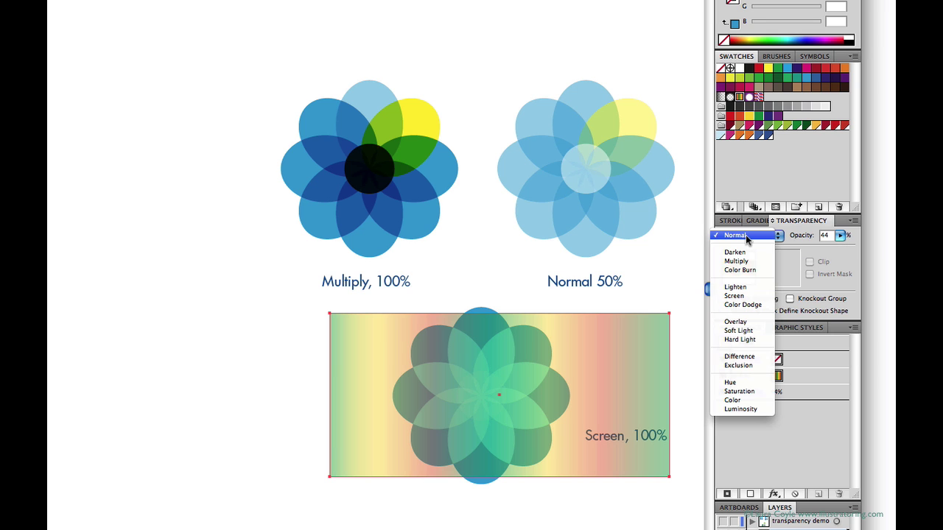
left_click(735, 295)
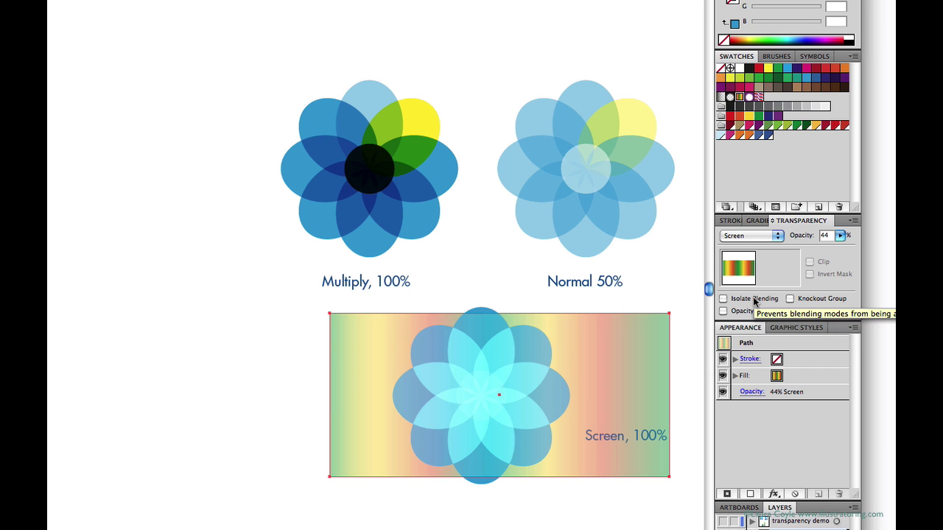
left_click(754, 233)
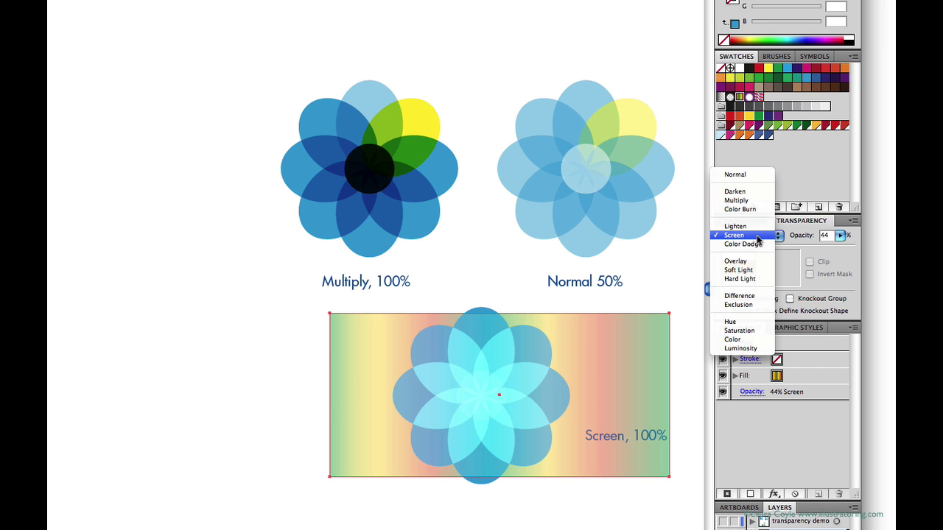
left_click(755, 200)
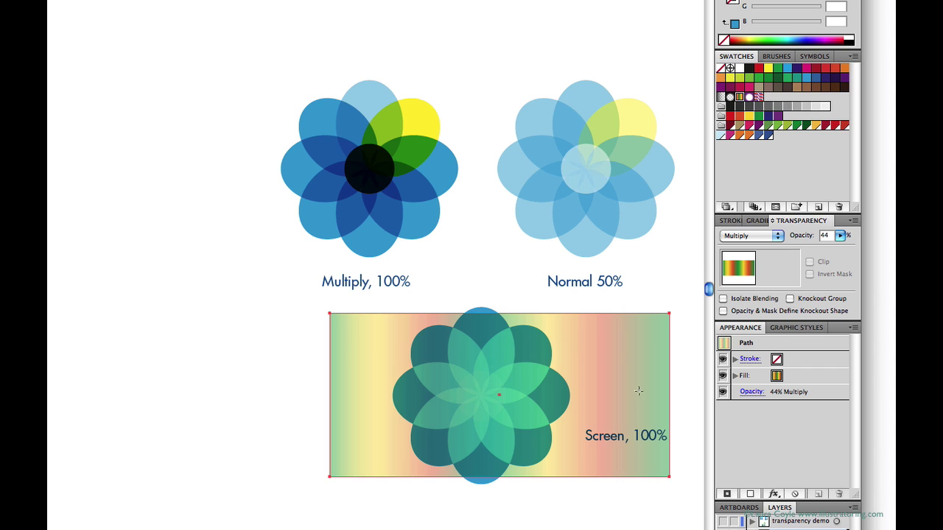
key("v")
left_click(677, 373)
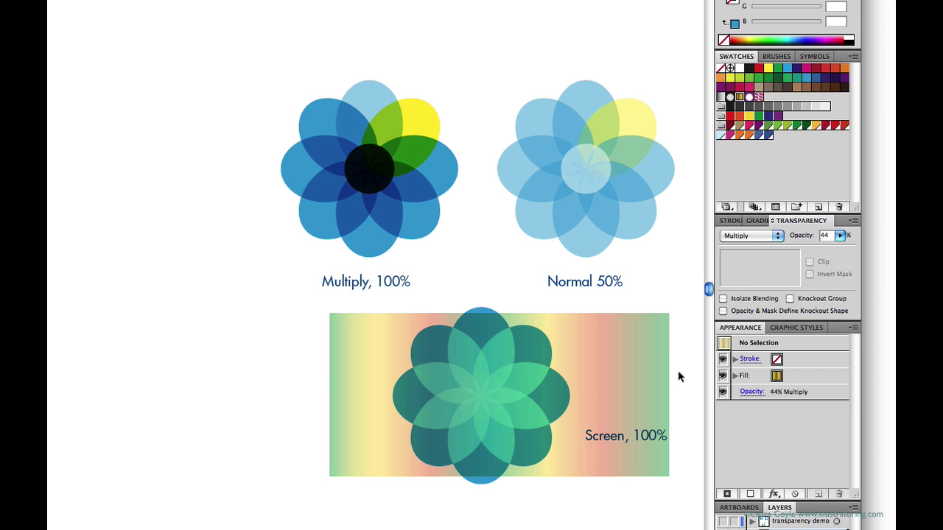